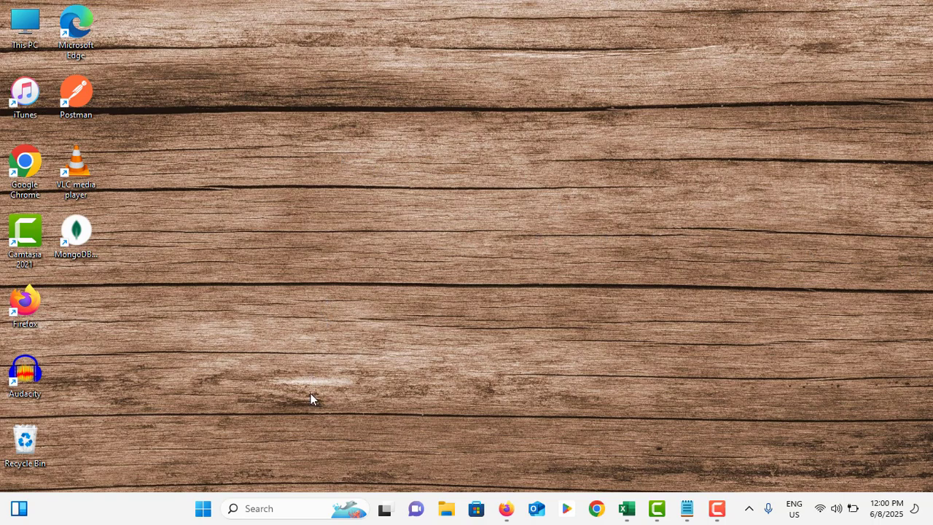
- Find Control Panel through the Windows search and open its Power Options
left_click(277, 502)
type("c")
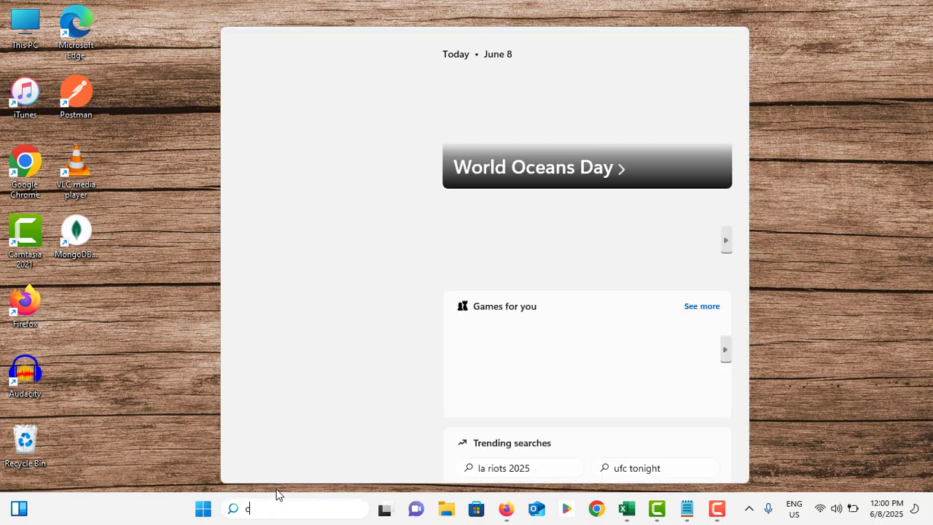
type("on")
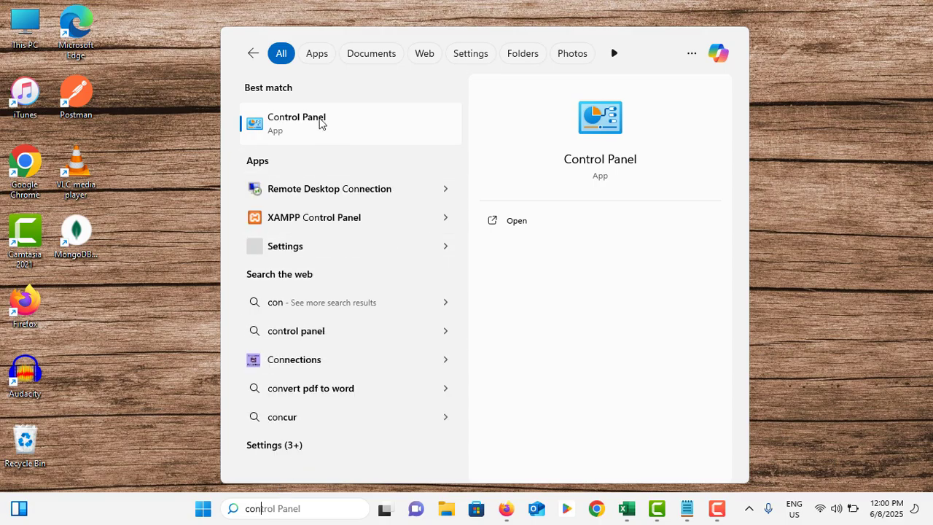
left_click(319, 123)
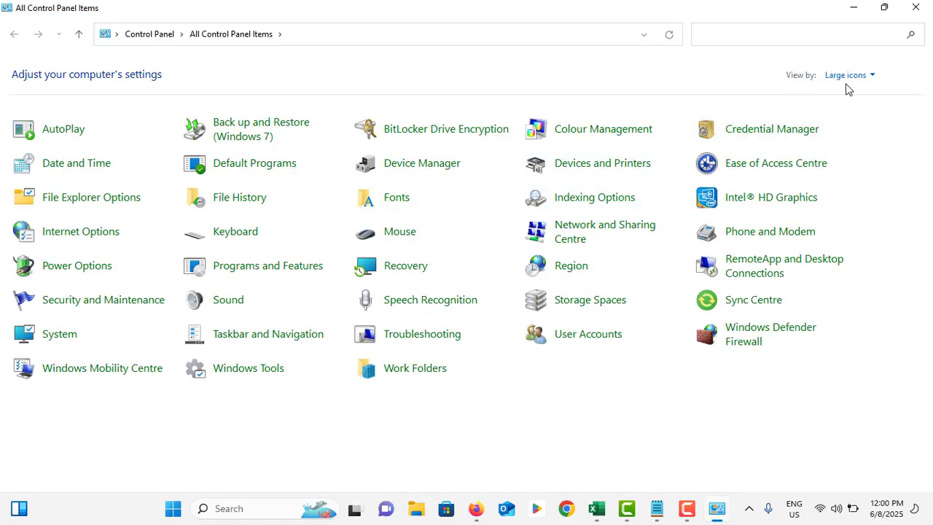
left_click(82, 276)
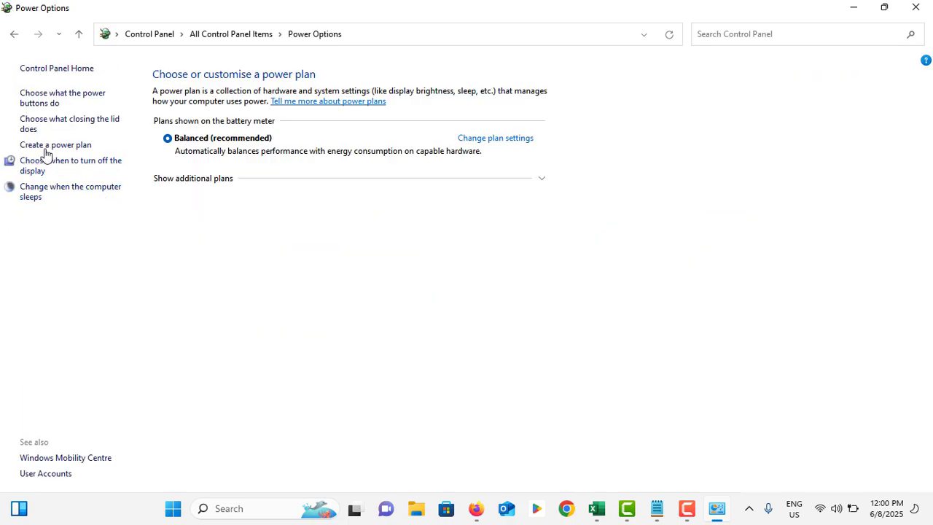
- Start creating a power plan based on High performance, keeping the plan name My Custom Plan 2
left_click(44, 146)
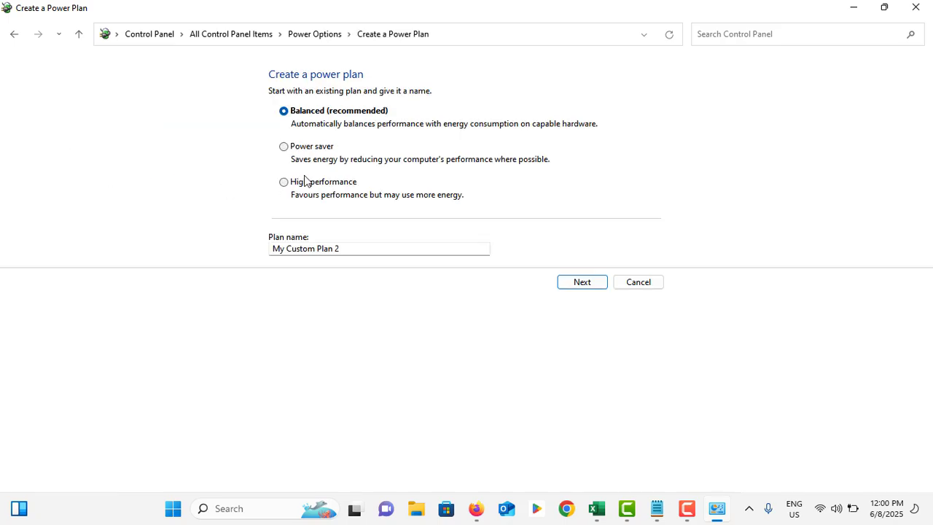
left_click(300, 187)
left_click_drag(306, 249, 271, 249)
left_click(272, 249)
left_click(315, 249)
left_click(582, 282)
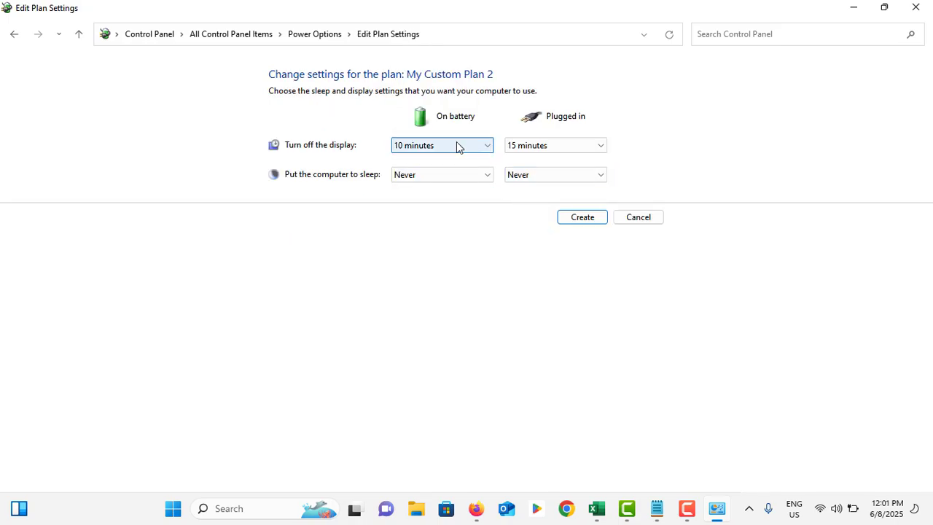
- Create the custom plan with the offered display and sleep timeouts, and close Power Options
left_click(460, 145)
left_click(460, 145)
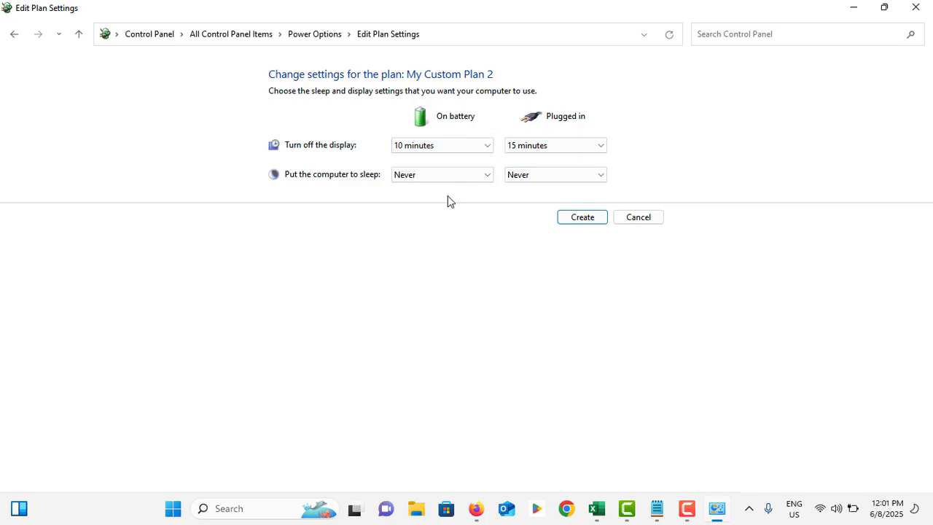
left_click(580, 217)
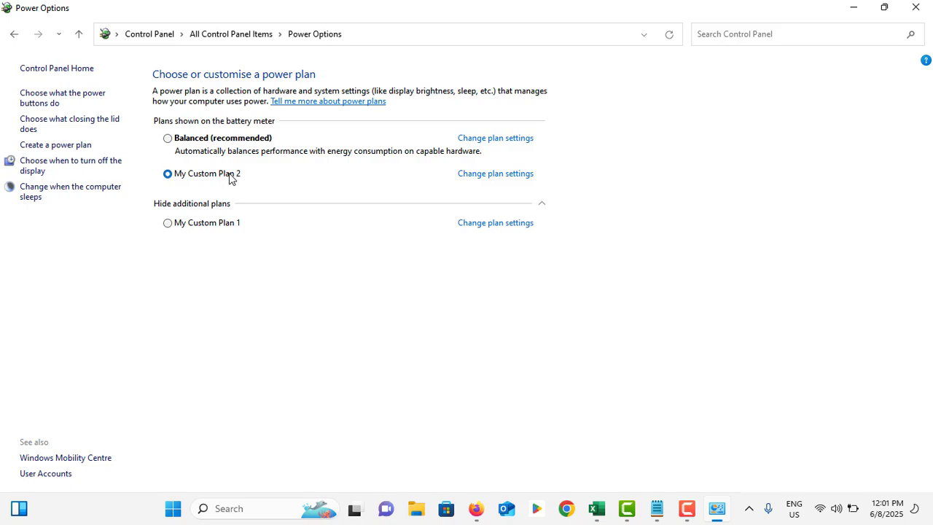
left_click(918, 11)
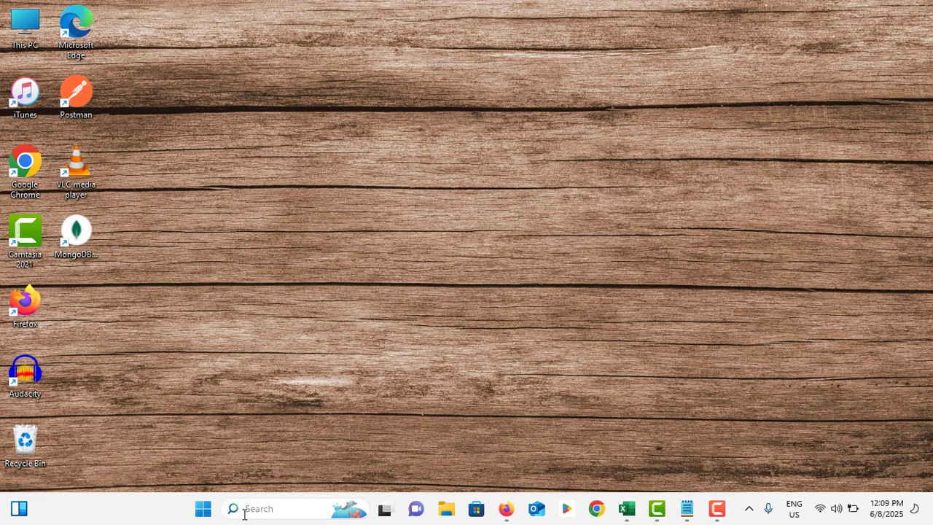
- Reopen Power Options from Control Panel and open the advanced power settings of the Balanced plan
left_click(245, 510)
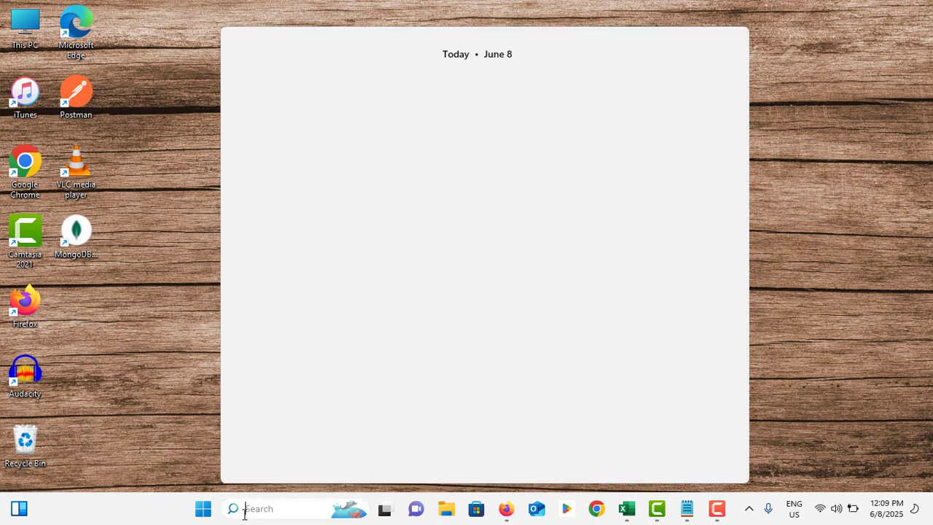
type("con")
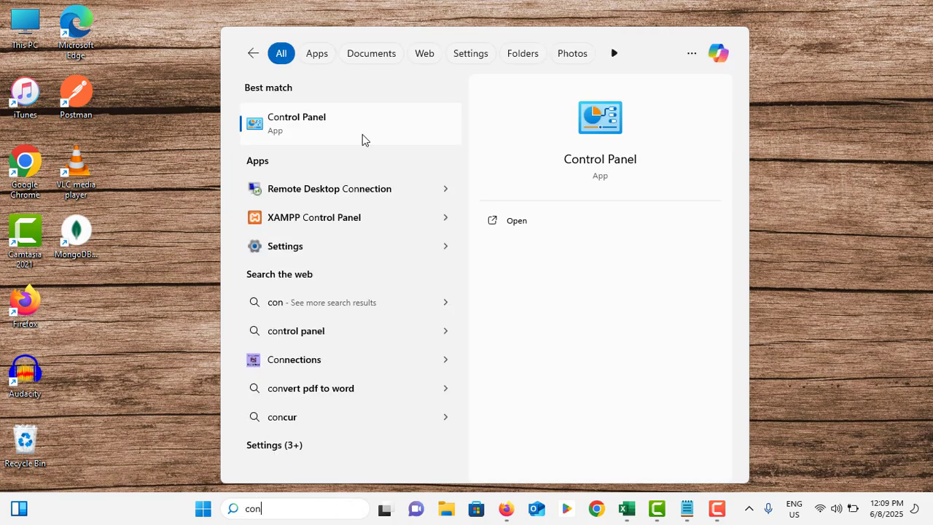
left_click(360, 134)
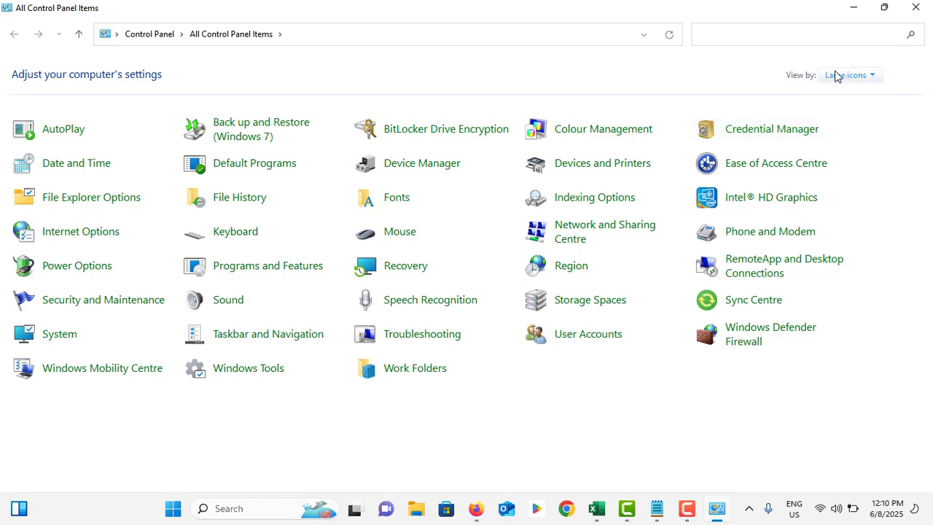
left_click(90, 268)
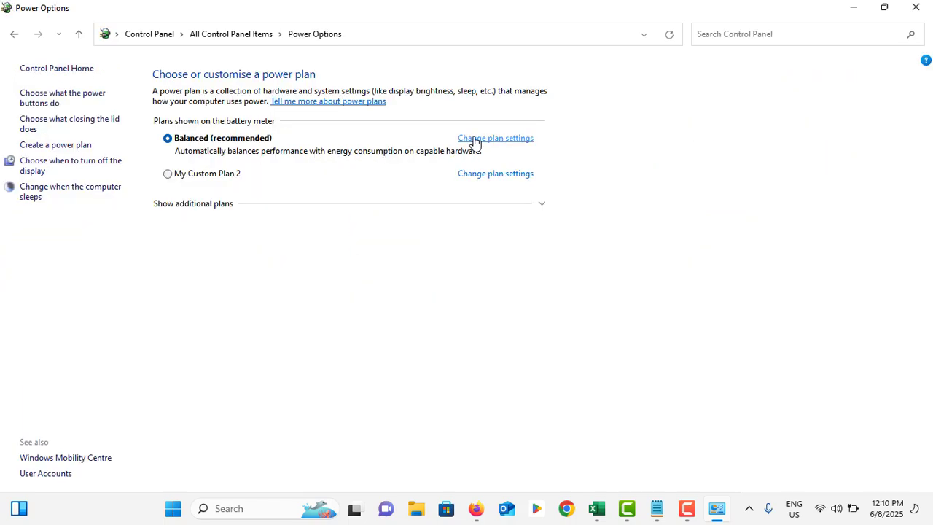
left_click(487, 139)
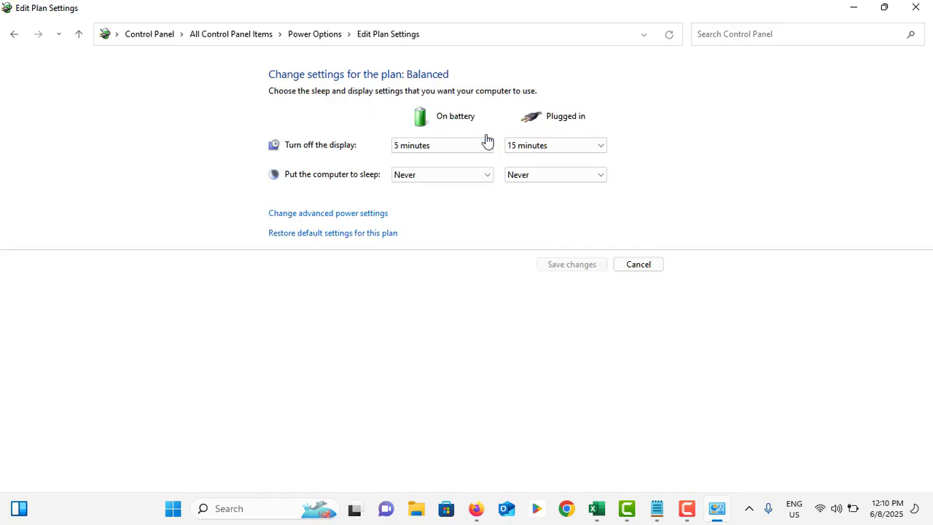
left_click(311, 216)
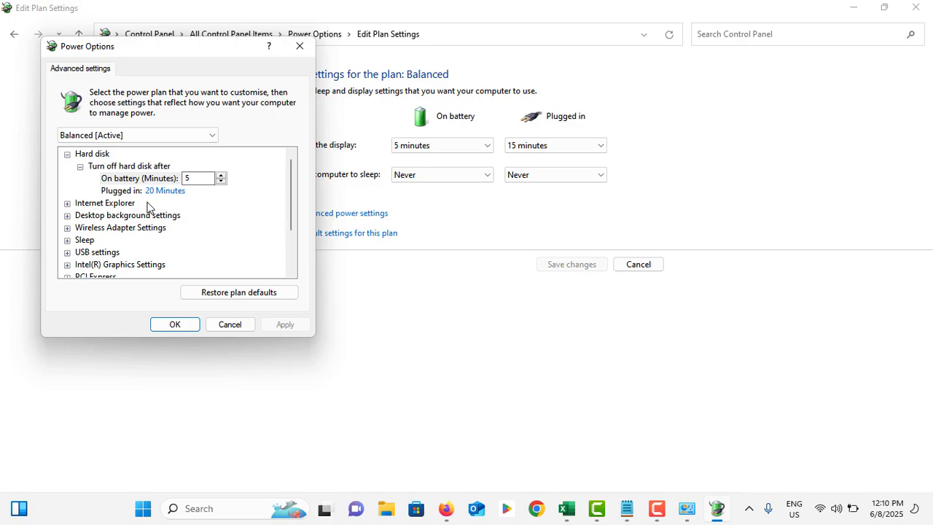
- Set PCI Express Link State Power Management to Off for both On battery and Plugged in, apply it, and close the power settings
scroll(148, 207, "down", 2)
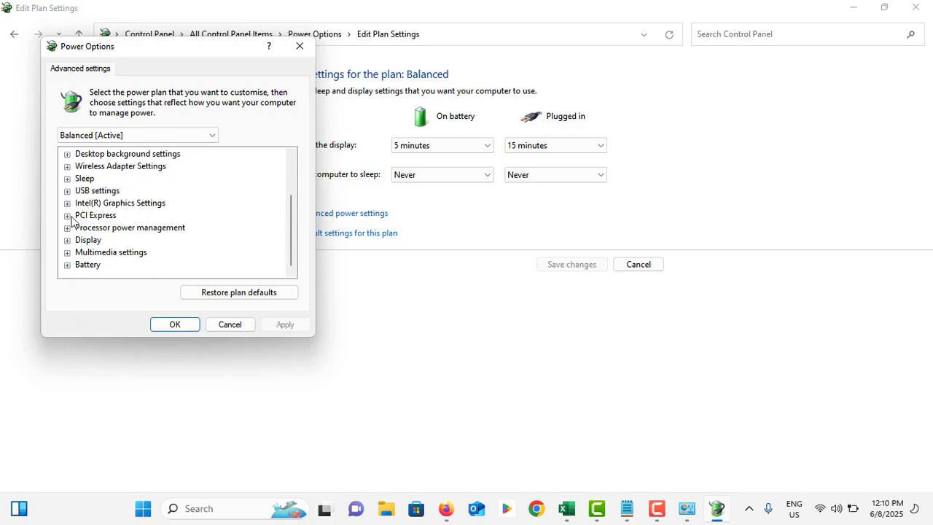
left_click(68, 216)
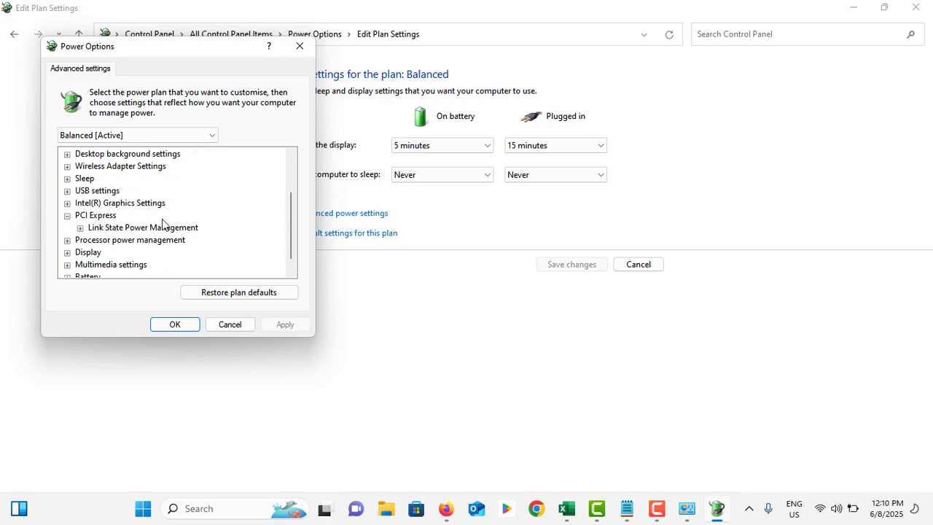
left_click(81, 228)
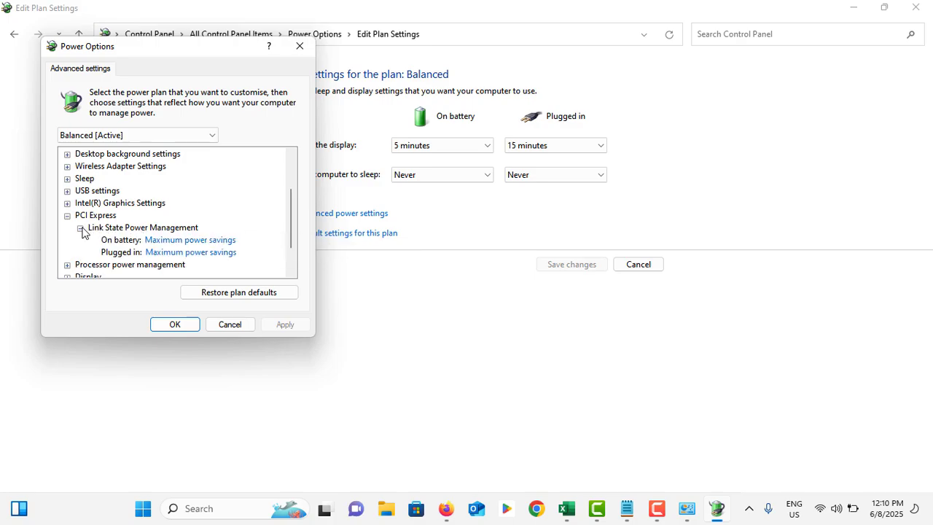
left_click(114, 241)
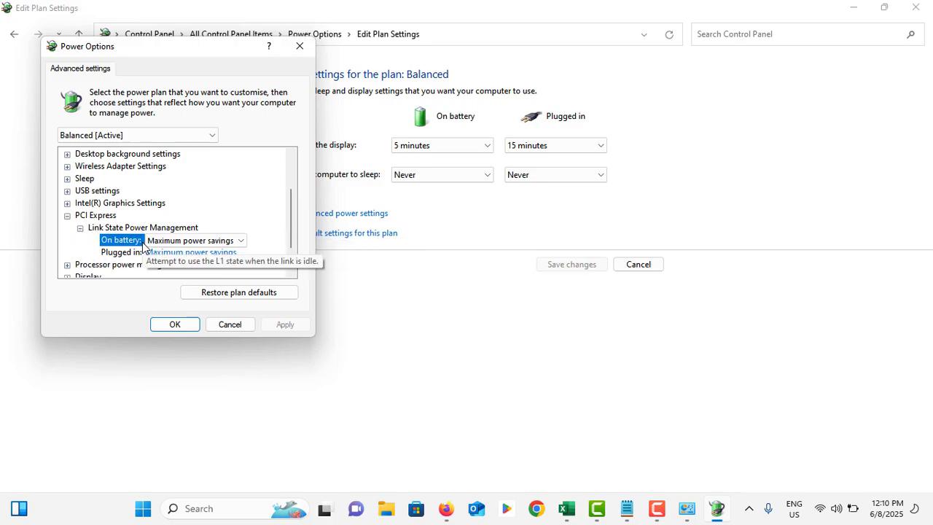
left_click(181, 242)
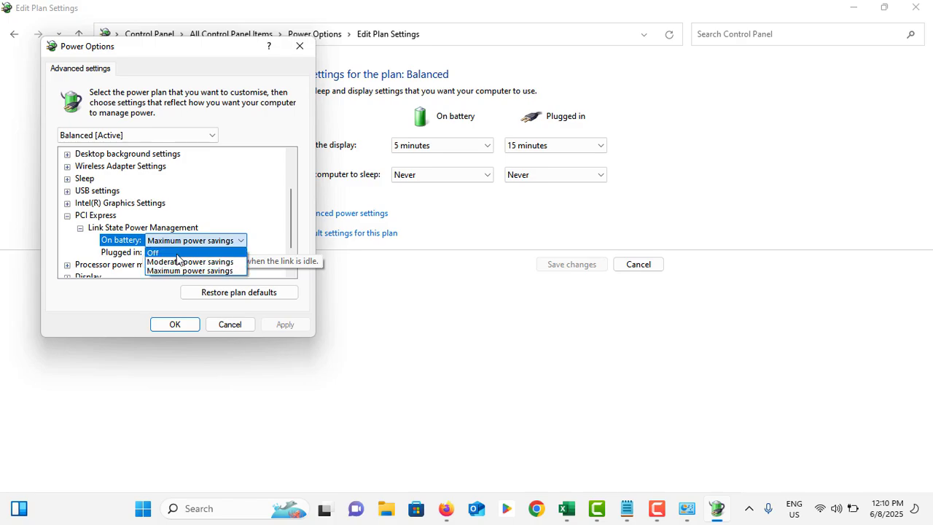
left_click(177, 252)
left_click(180, 256)
left_click(184, 256)
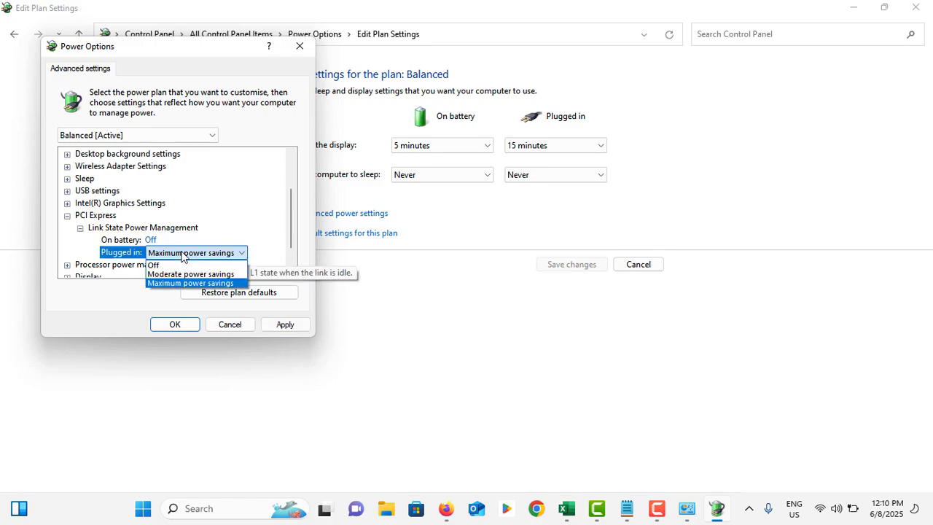
left_click(167, 265)
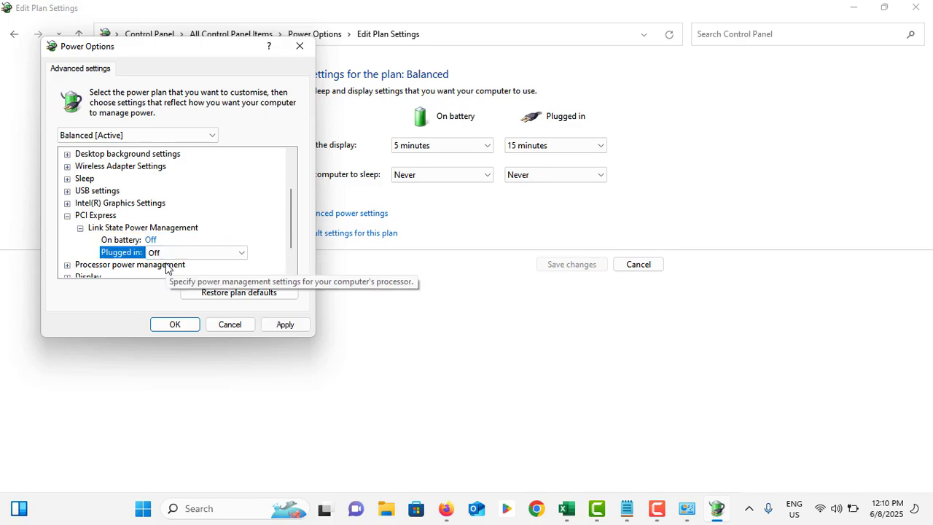
left_click(283, 326)
left_click(184, 328)
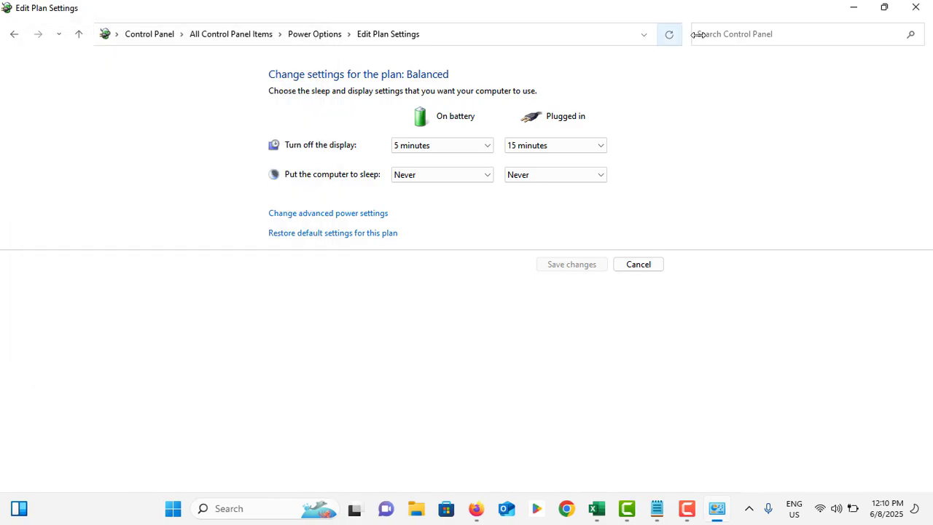
left_click(909, 10)
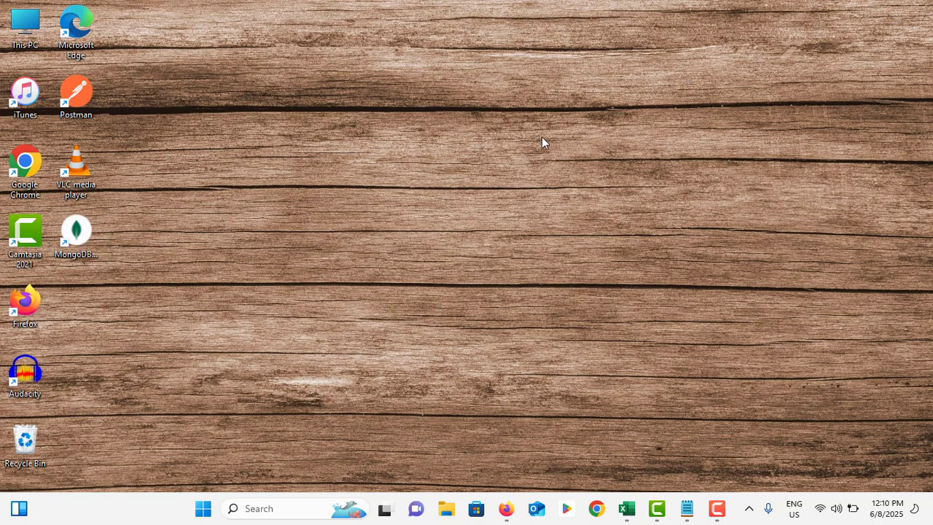
- Open Device Manager and select the Intel(R) HD Graphics 4000 adapter under Display adapters
right_click(204, 508)
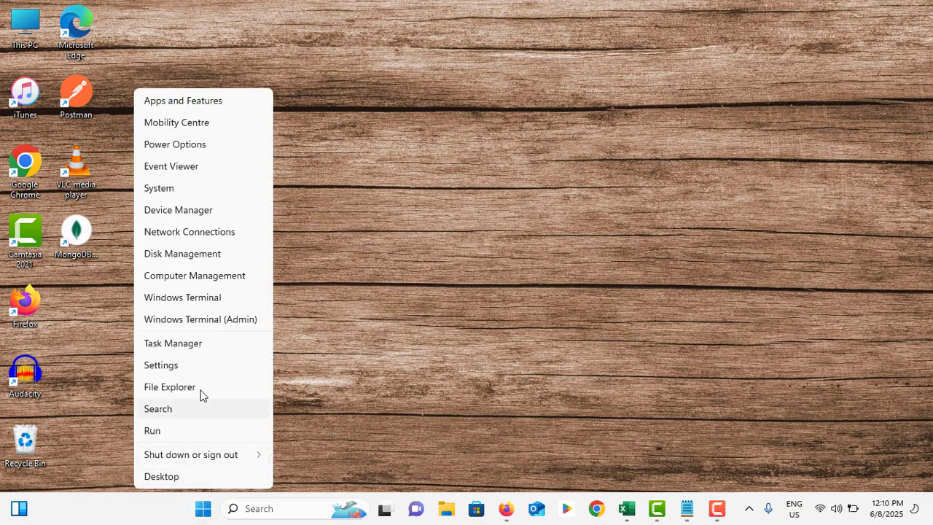
left_click(189, 213)
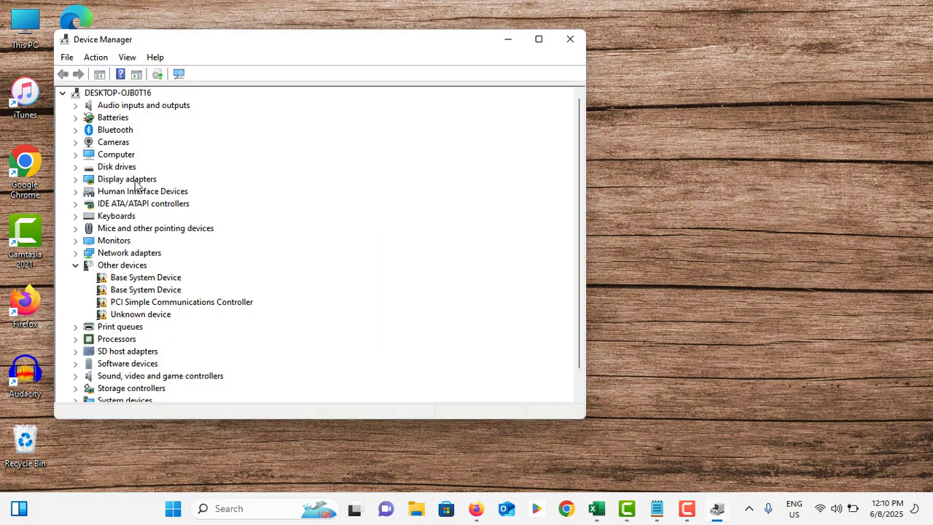
double_click(135, 180)
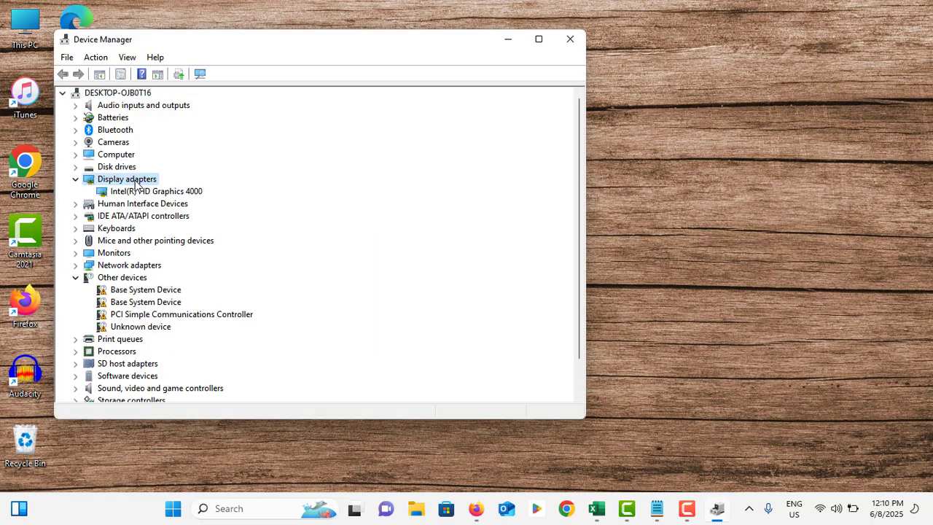
left_click(146, 191)
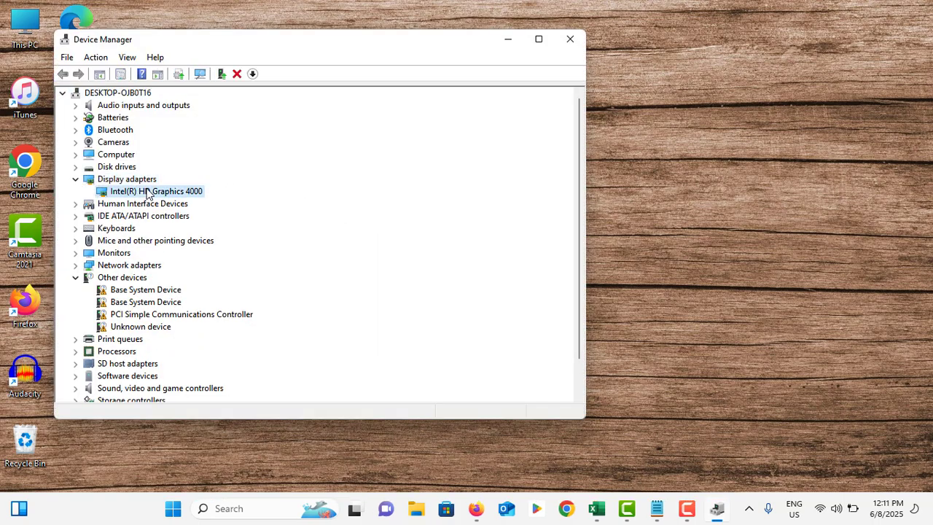
- Run the automatic driver search for the Intel(R) HD Graphics 4000 adapter and close the update wizard
right_click(147, 192)
left_click(179, 197)
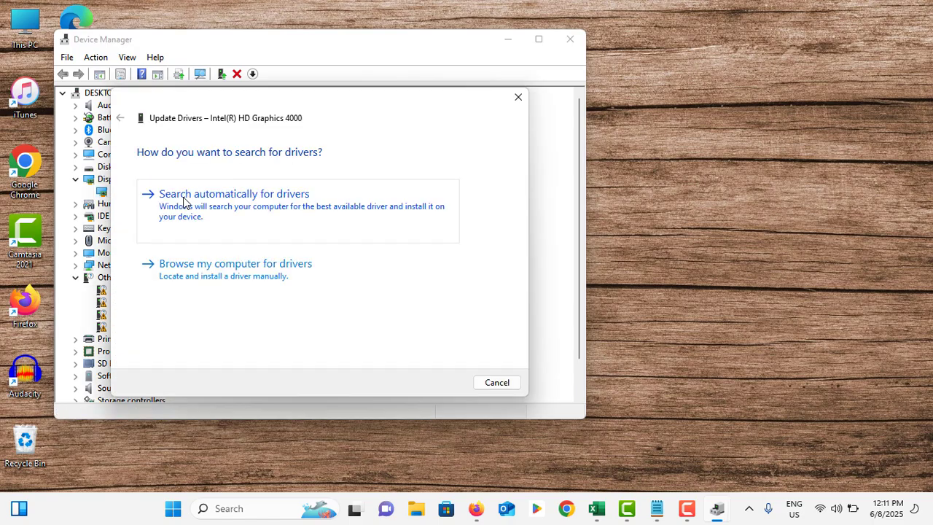
left_click(207, 207)
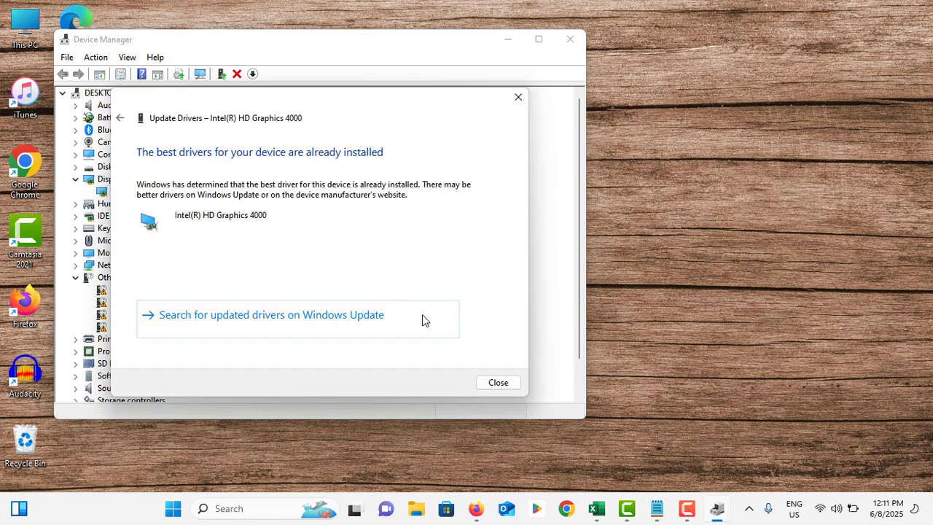
left_click(497, 384)
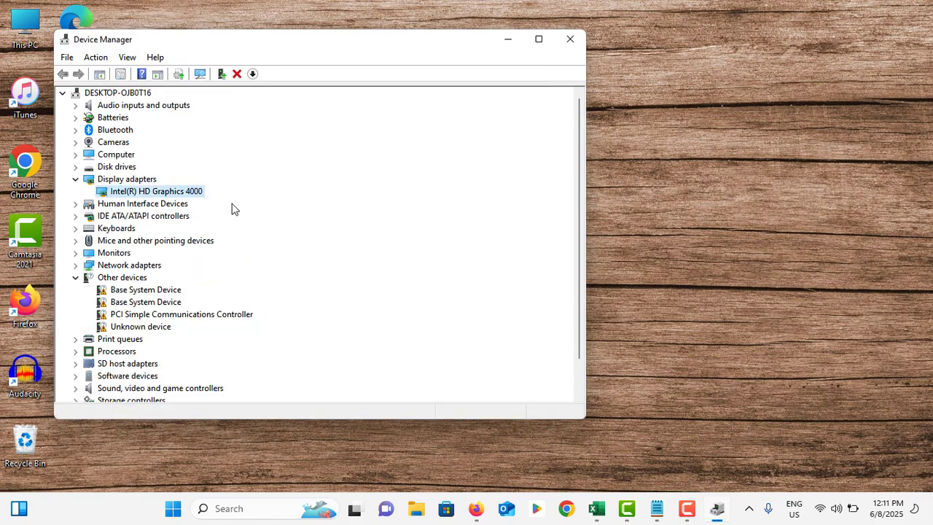
- Select Intel(R) HD Graphics 4000 in the display adapter's list of locally available drivers, and close the update wizard and Device Manager without installing
right_click(177, 194)
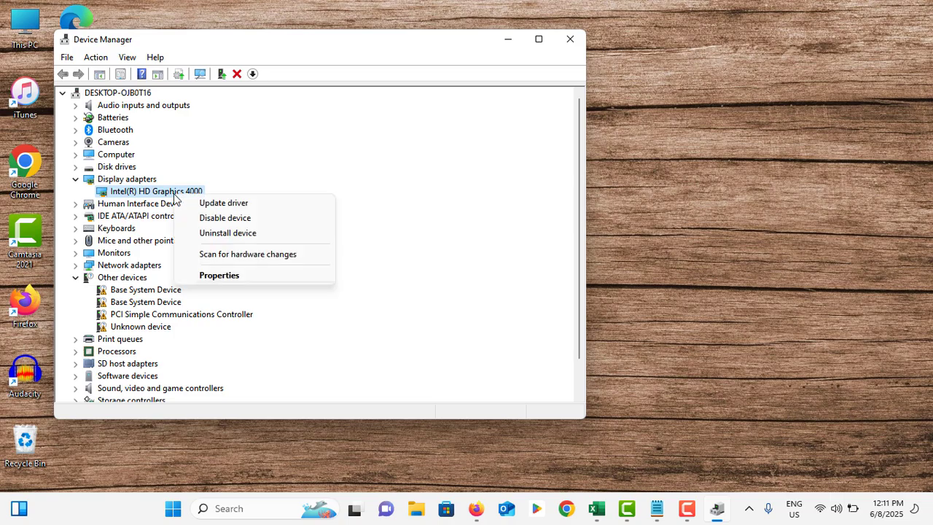
left_click(213, 204)
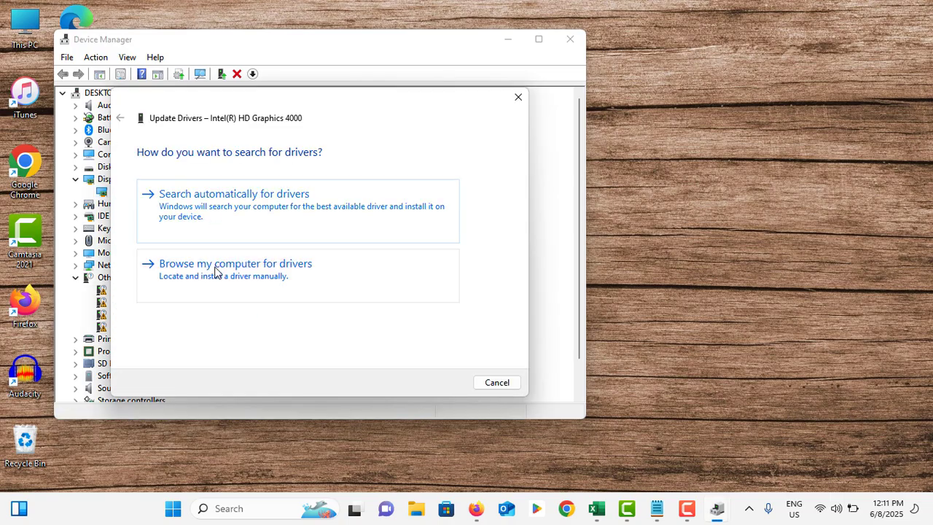
left_click(217, 272)
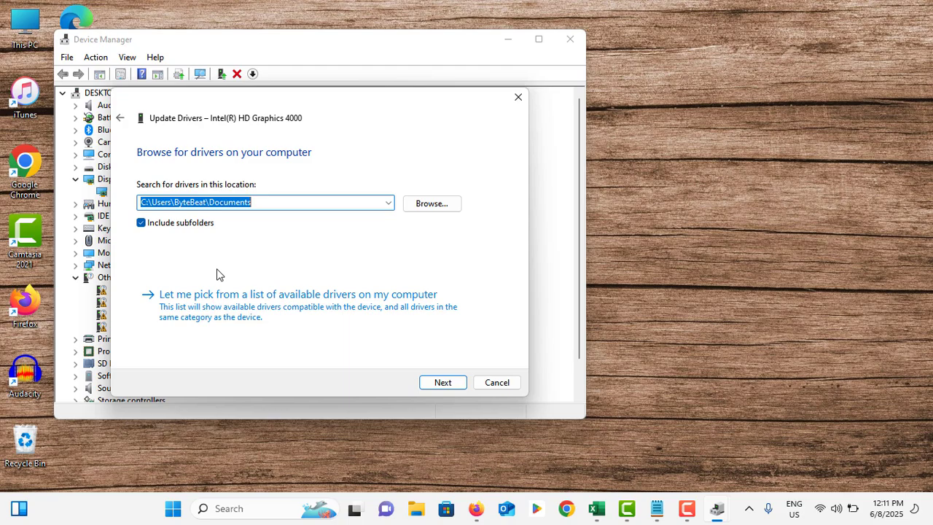
left_click(216, 306)
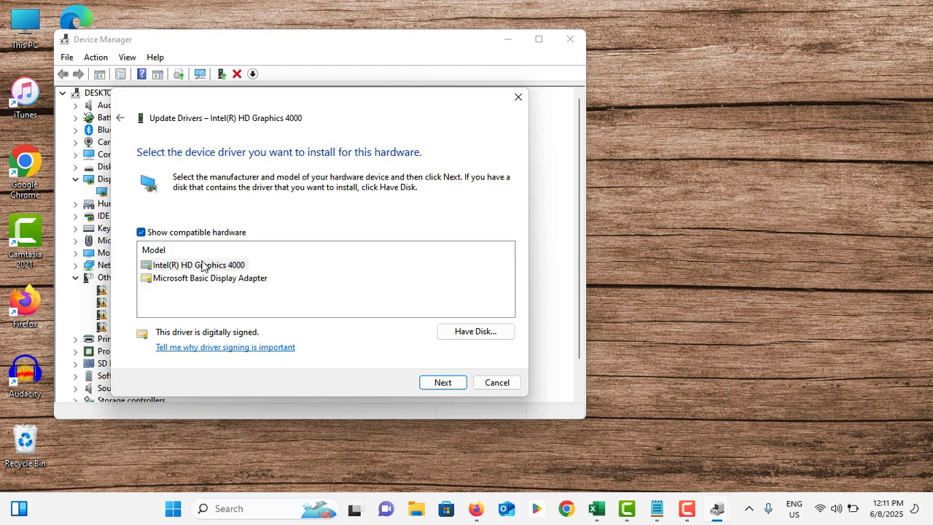
left_click(202, 265)
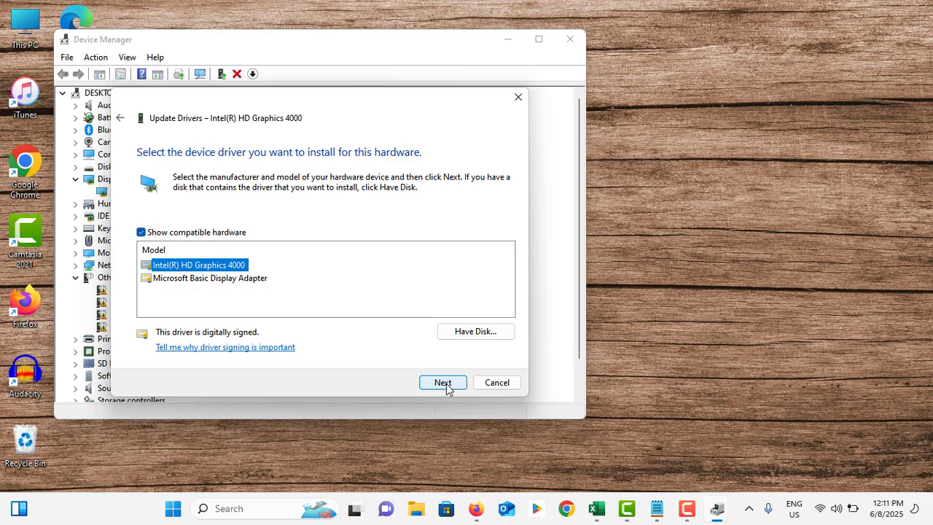
left_click(518, 99)
left_click(570, 39)
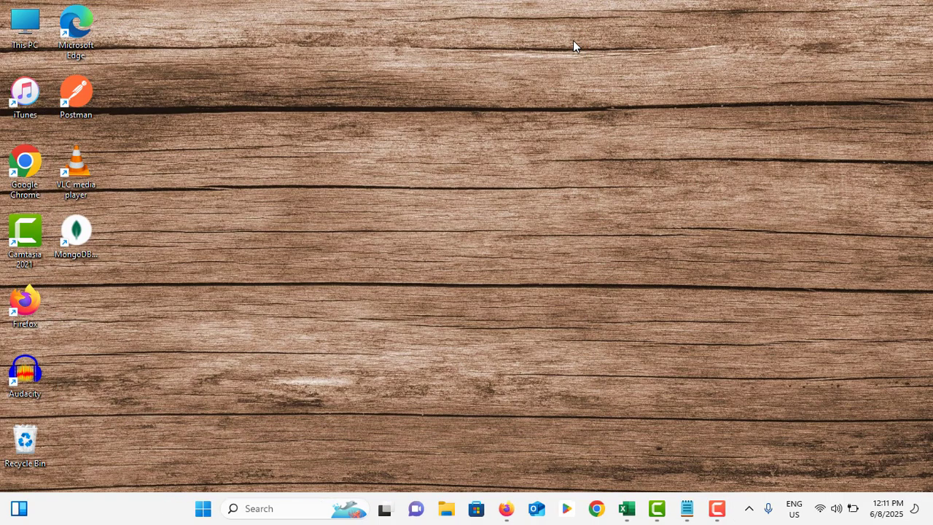
- View the Reset this PC option on the Recovery page of the System settings and close Settings
left_click(205, 507)
left_click(433, 210)
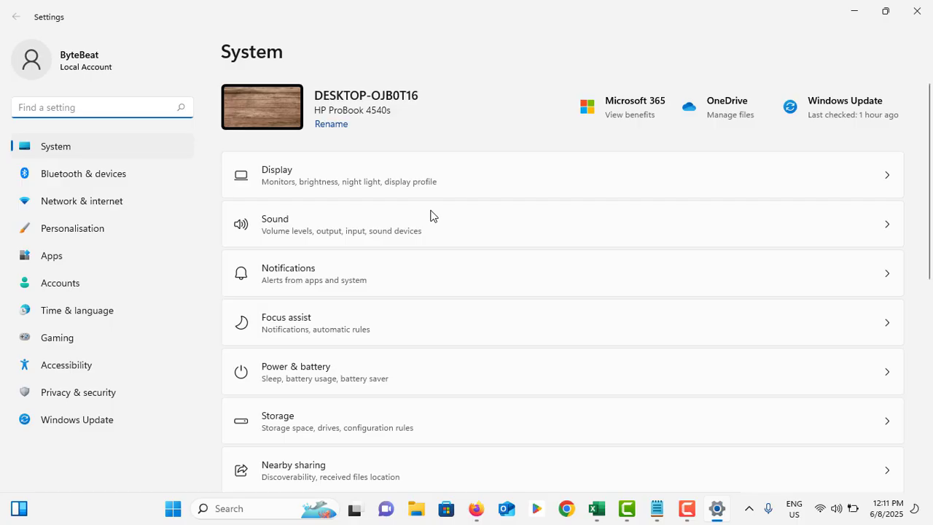
scroll(395, 220, "down", 4)
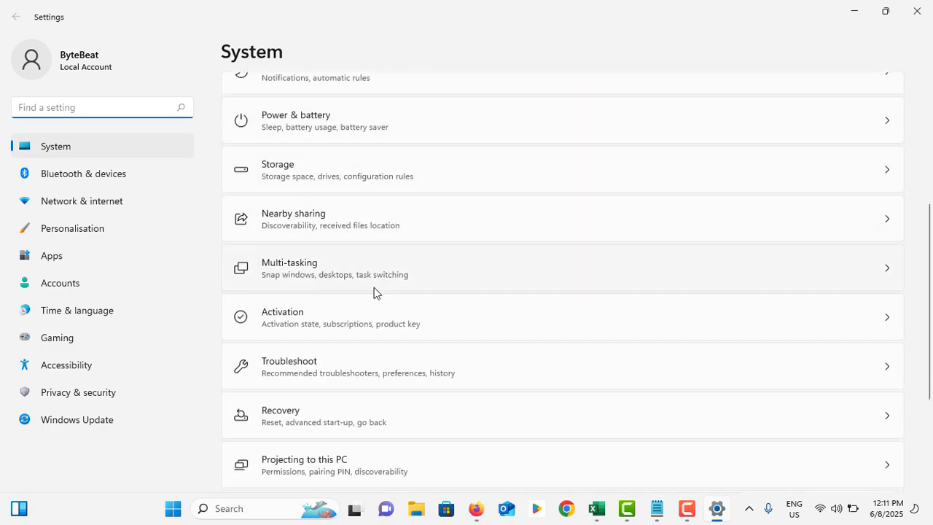
left_click(337, 419)
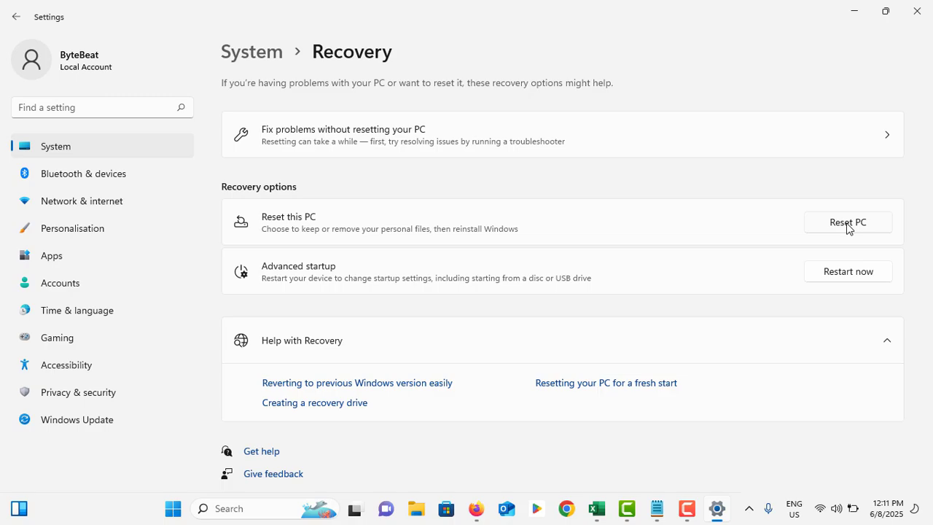
left_click(913, 11)
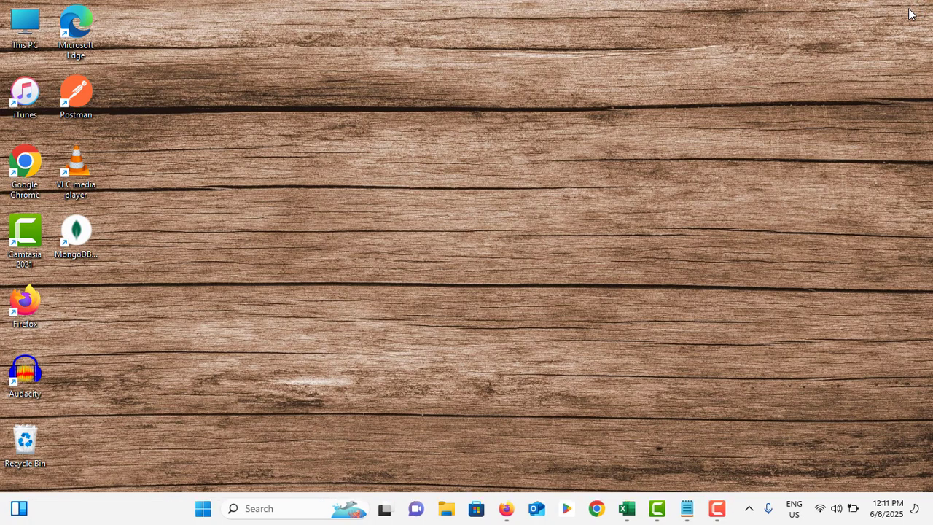